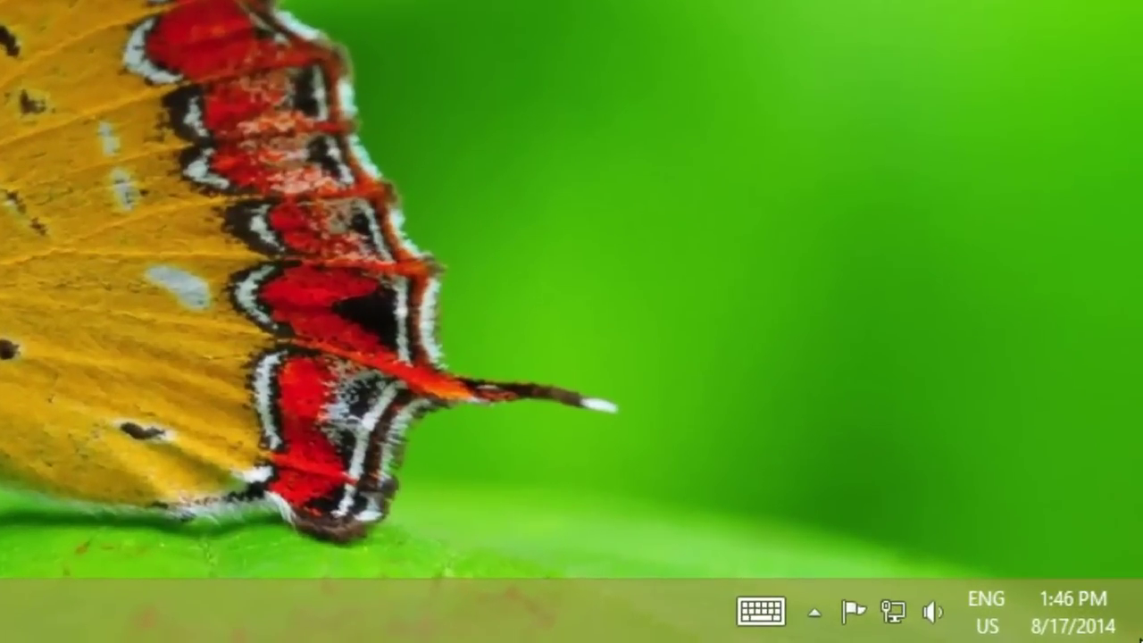
View the computer's basic system information and close the System window
{"action": "mouse_move", "coordinate": [1142, 642]}
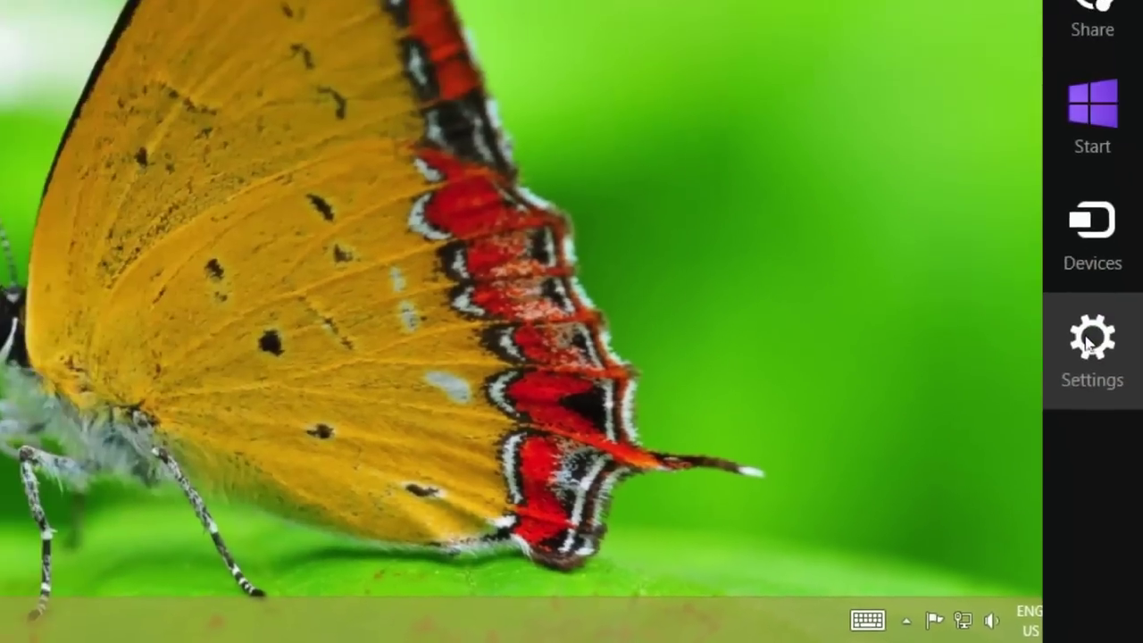
{"action": "left_click", "coordinate": [1068, 254]}
{"action": "left_click", "coordinate": [939, 174]}
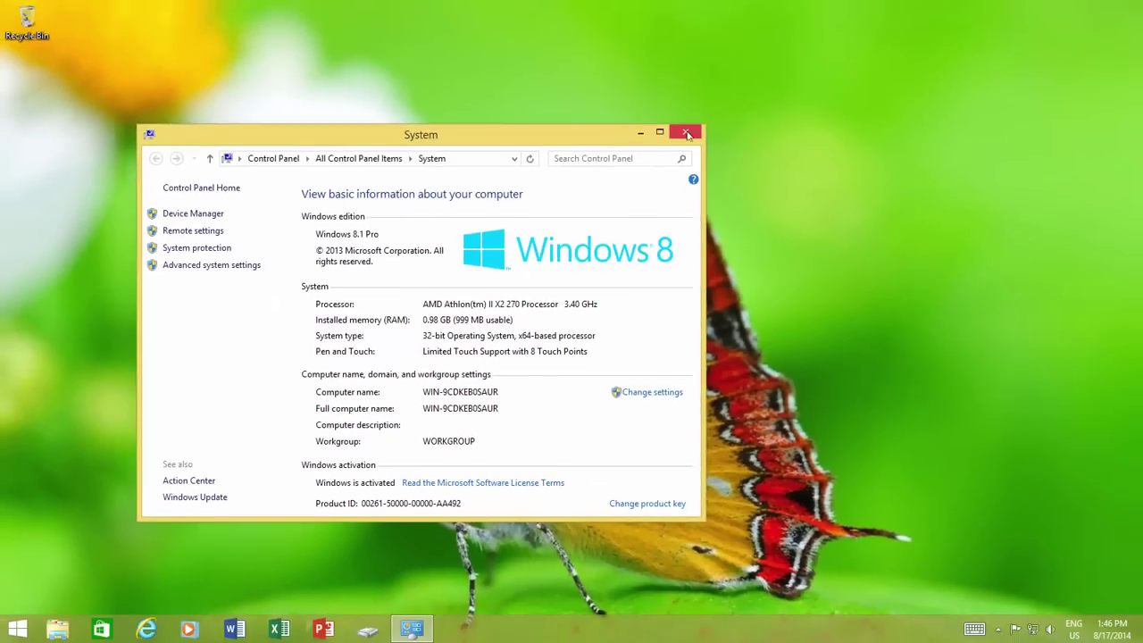
{"action": "left_click", "coordinate": [687, 133]}
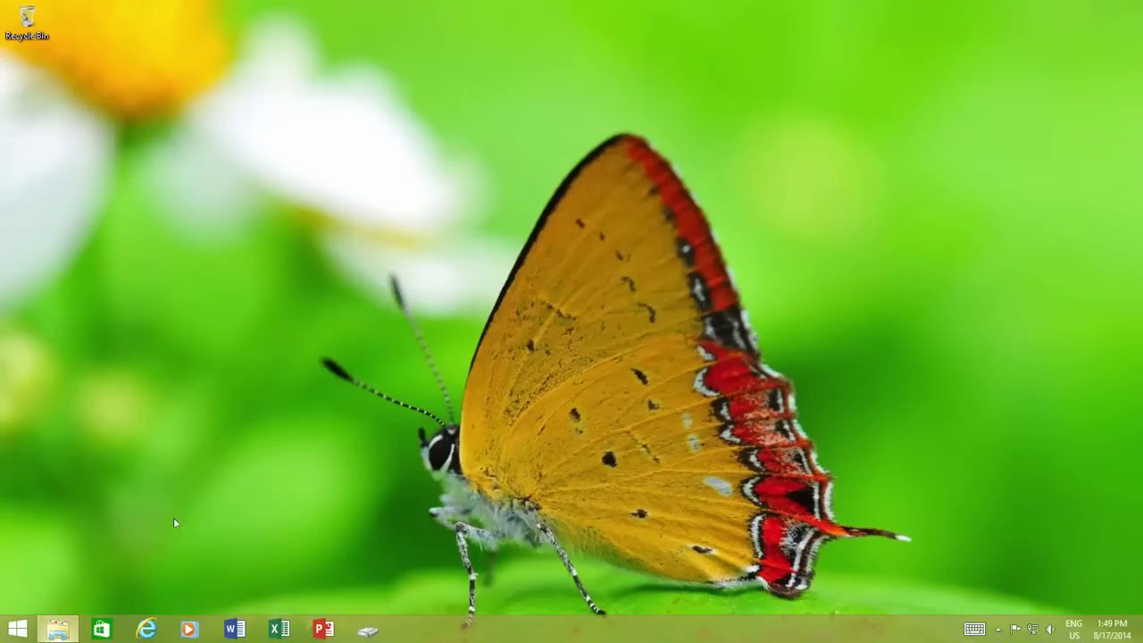
Launch the TC application from the Turbo C\TC\BIN folder on Local Disk (C:)
{"action": "left_click", "coordinate": [56, 630]}
{"action": "left_click", "coordinate": [59, 381]}
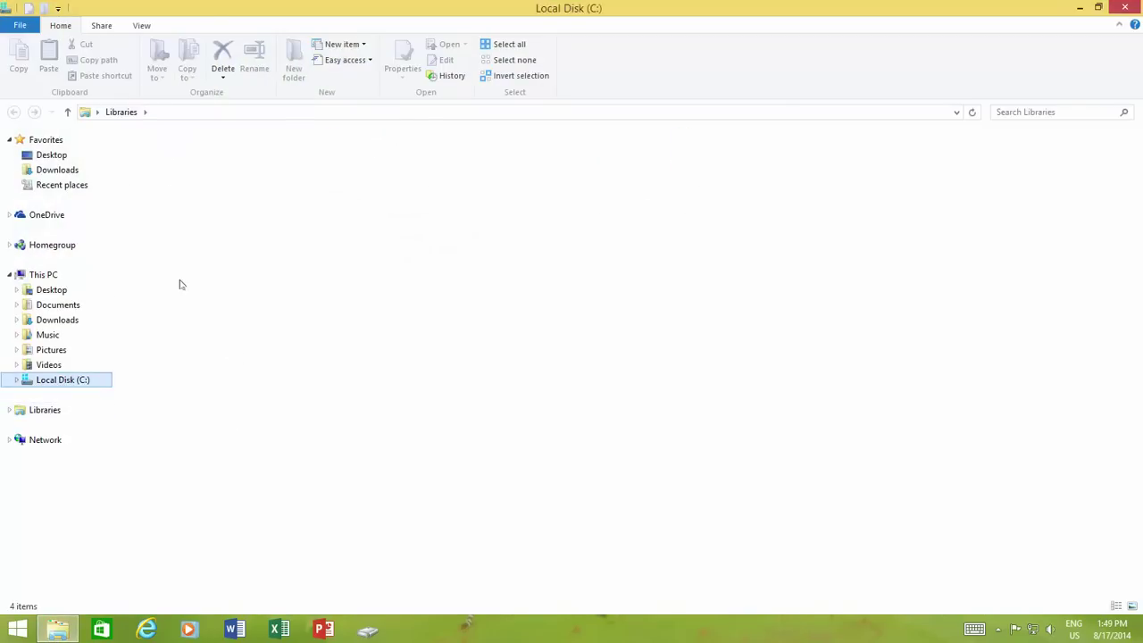
{"action": "double_click", "coordinate": [178, 201]}
{"action": "double_click", "coordinate": [163, 156]}
{"action": "left_click", "coordinate": [159, 170]}
{"action": "double_click", "coordinate": [159, 171]}
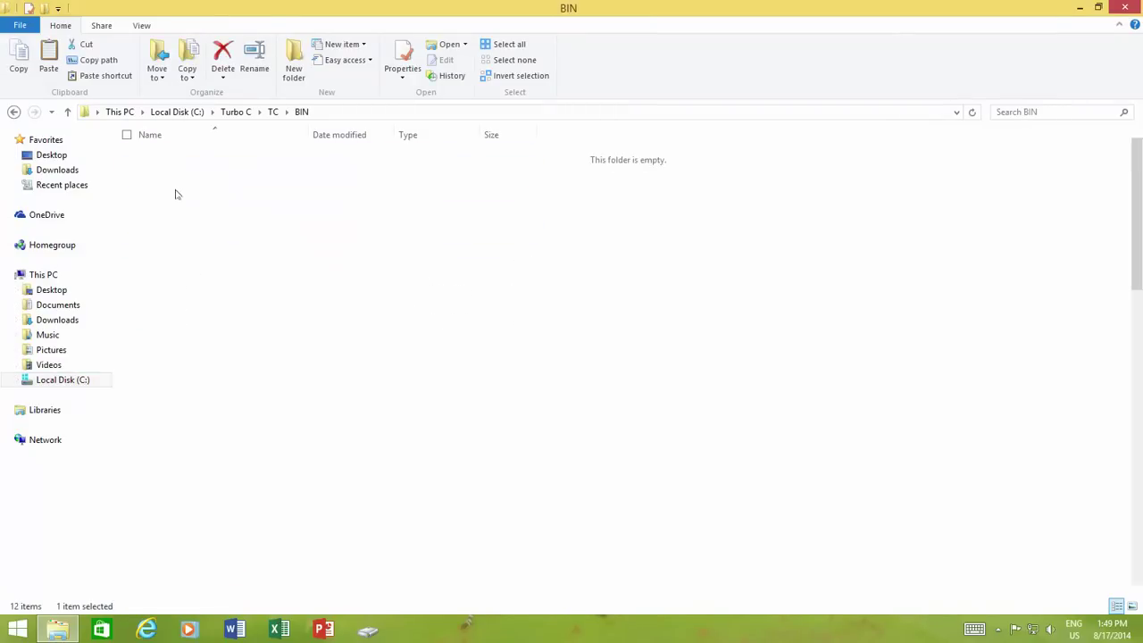
{"action": "left_click", "coordinate": [175, 202]}
{"action": "type", "text": "tc"}
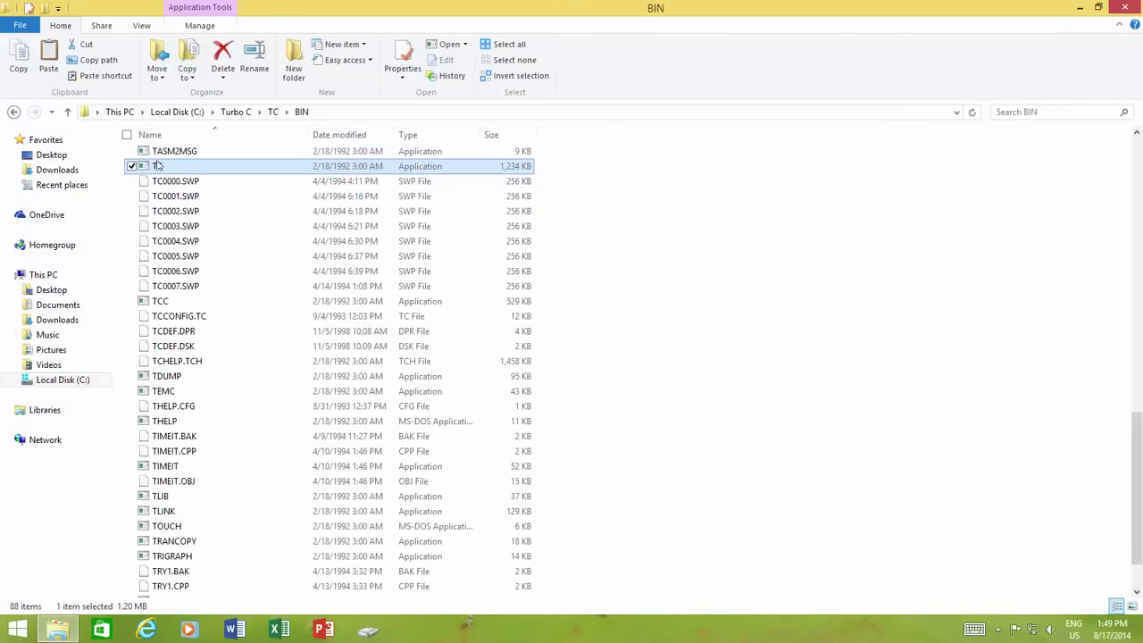
{"action": "double_click", "coordinate": [159, 167]}
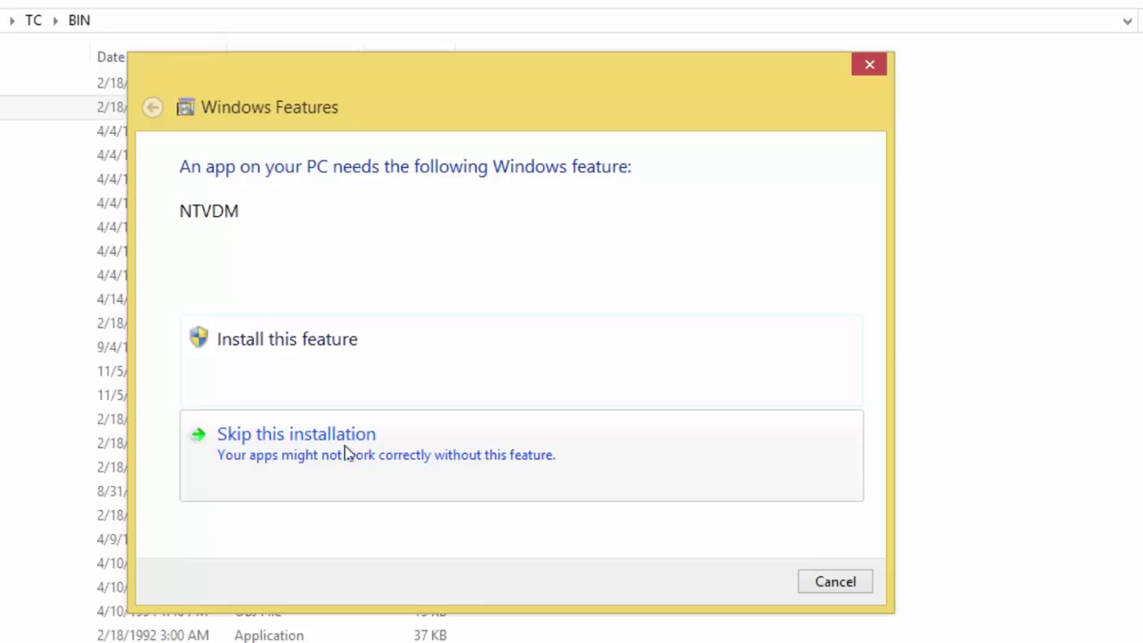
Install the NTVDM Windows feature, dismiss the error dialog and close the Turbo C window
{"action": "left_click", "coordinate": [331, 379]}
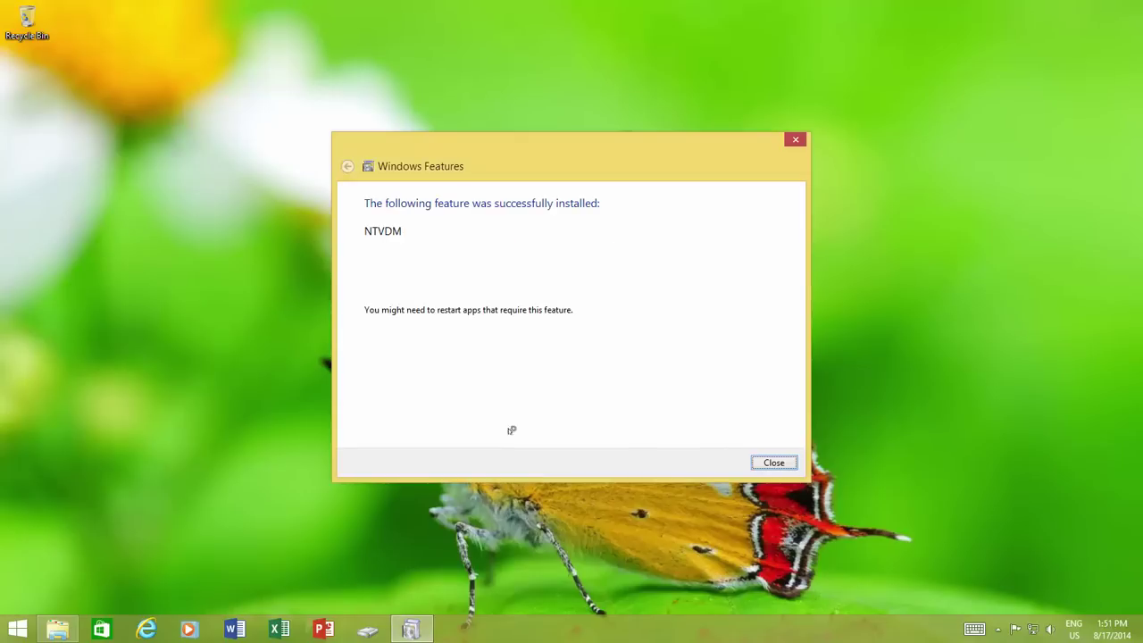
{"action": "left_click", "coordinate": [773, 462]}
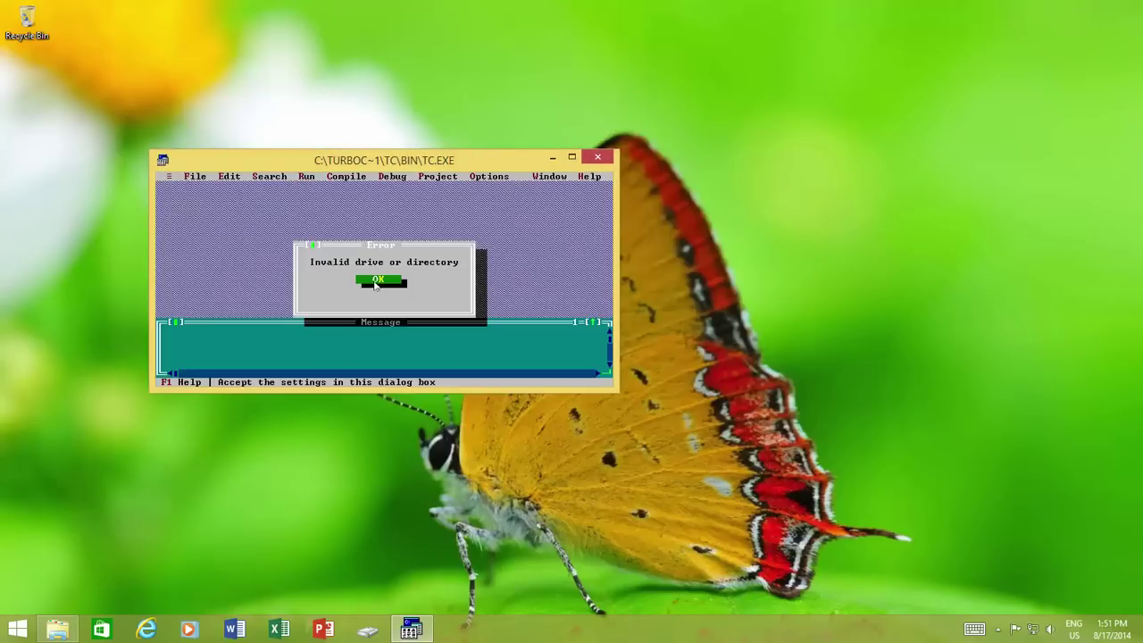
{"action": "left_click", "coordinate": [376, 282]}
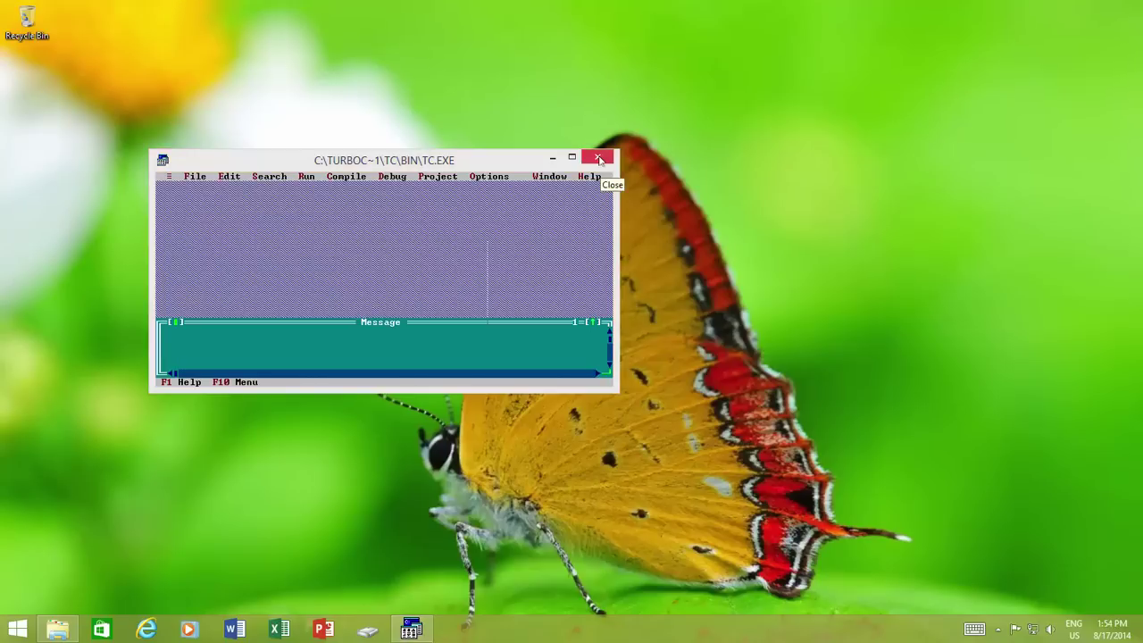
{"action": "left_click", "coordinate": [599, 159]}
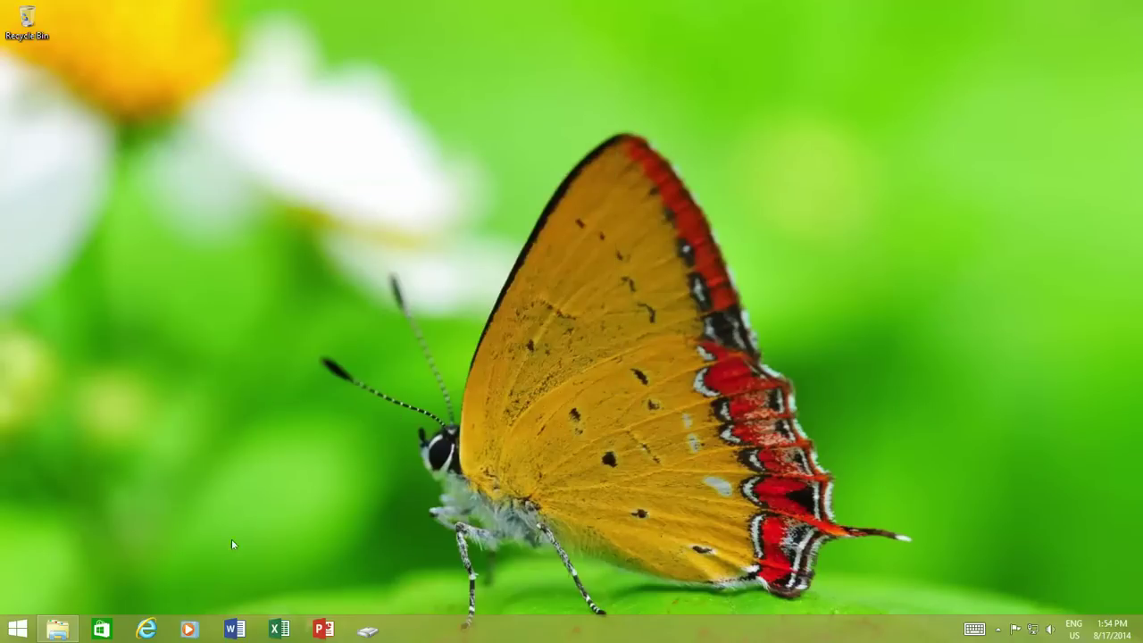
Switch to Internet Explorer, search Google for "download dos box" and start downloading DOSBox 0.74 from the DOSBox site
{"action": "left_click", "coordinate": [147, 630]}
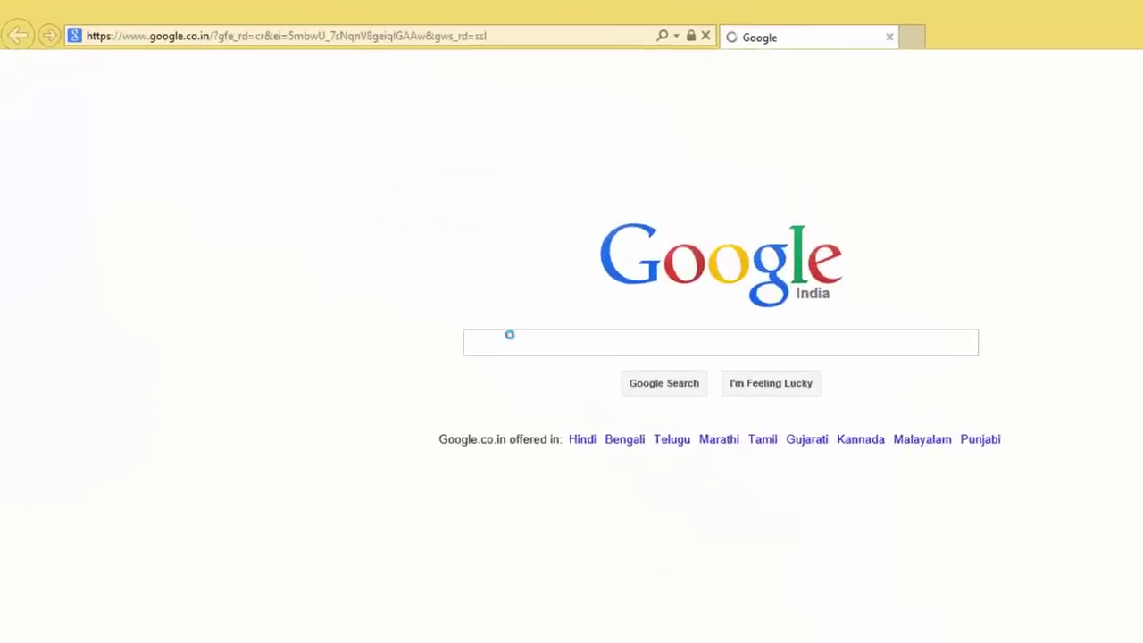
{"action": "type", "text": "download dos box"}
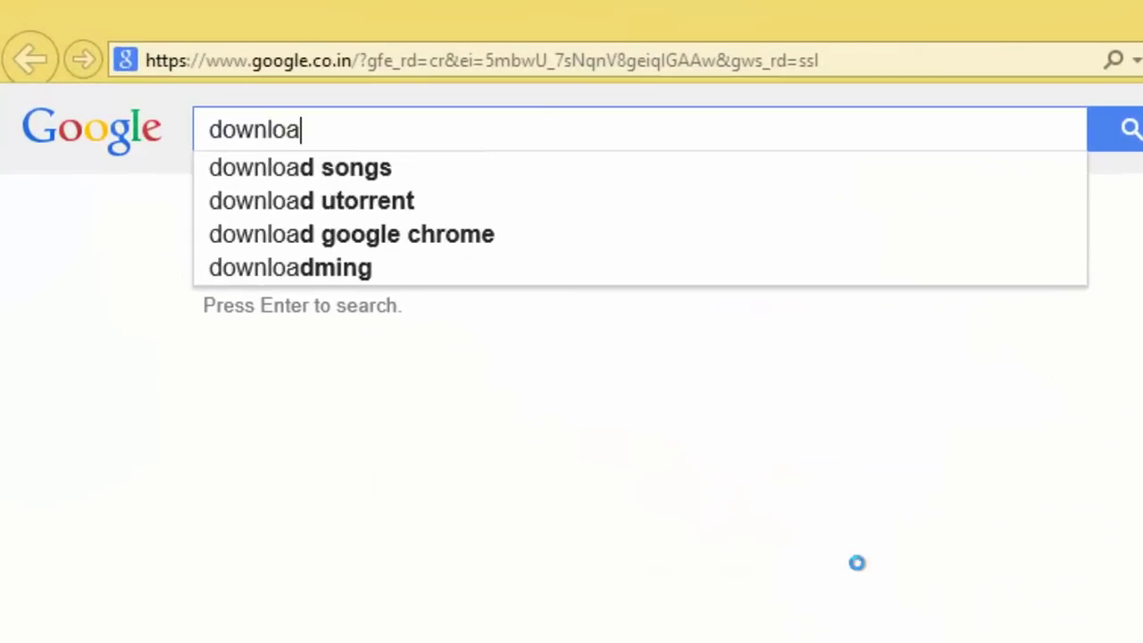
{"action": "key", "text": "Return"}
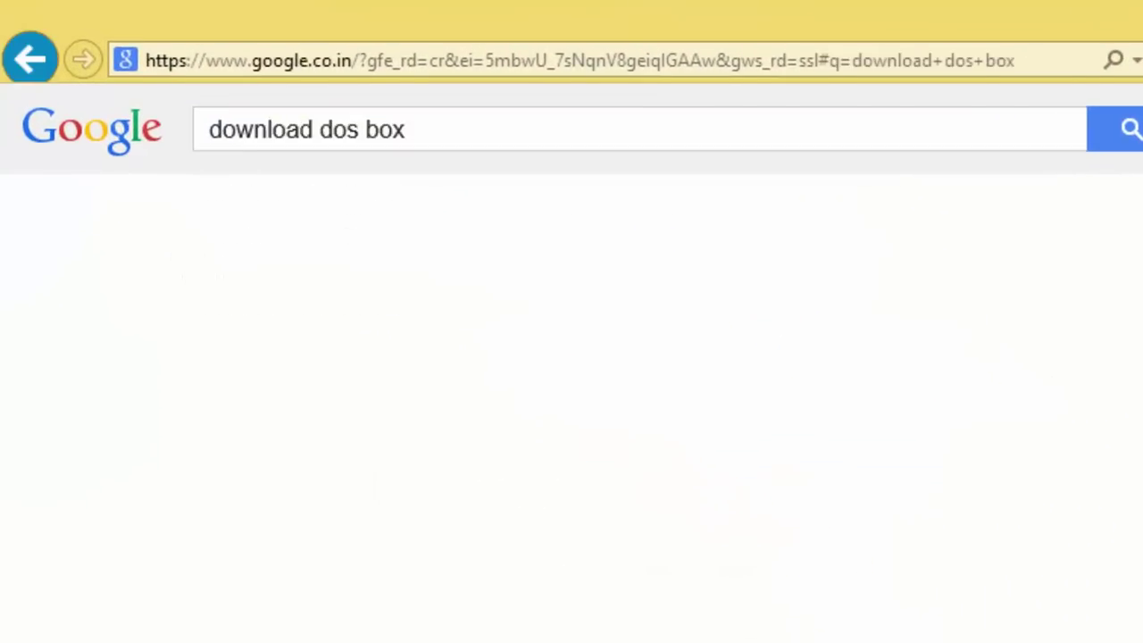
{"action": "left_click", "coordinate": [734, 357]}
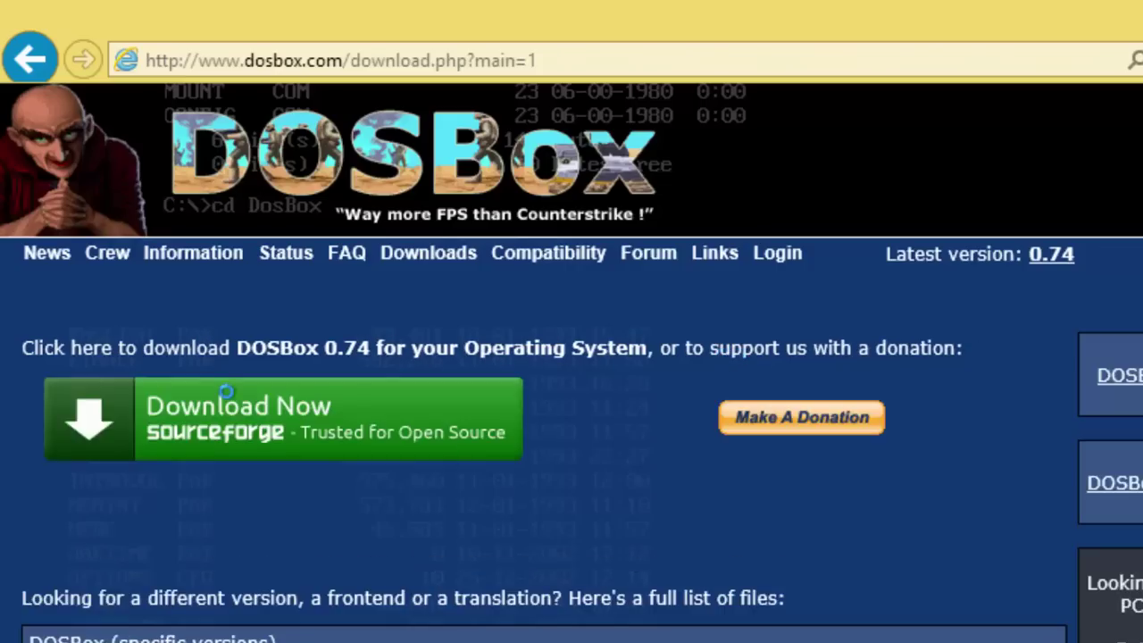
{"action": "left_click", "coordinate": [226, 392]}
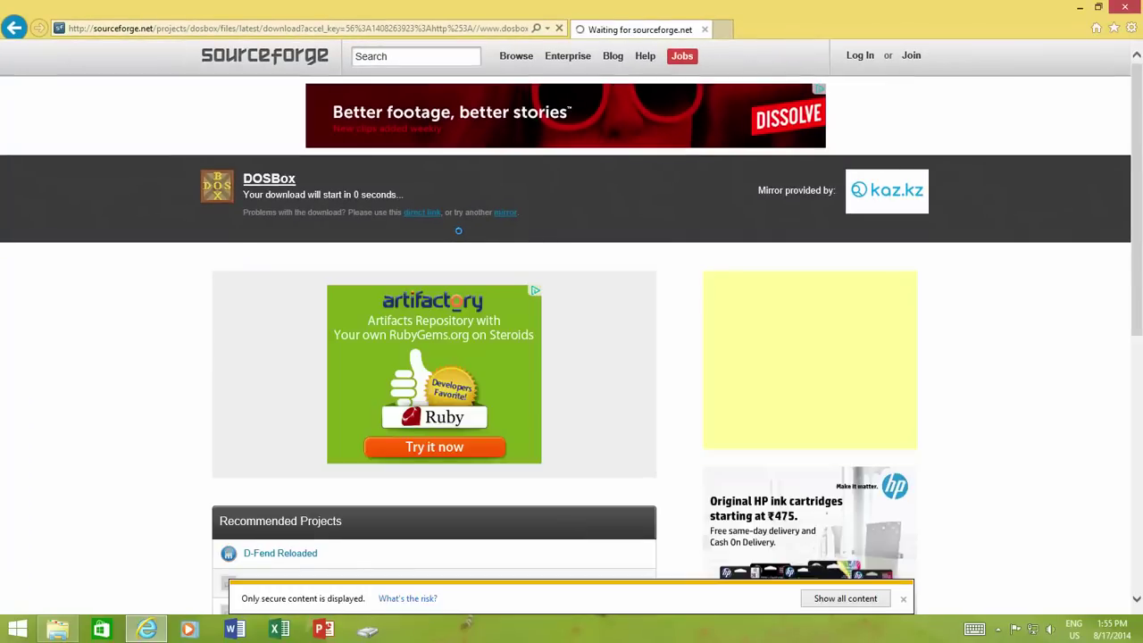
Install DOSBox 0.74 into C:\Program Files\DOSBox-0.74, allowing it to make changes, and launch it
{"action": "key", "text": "Return"}
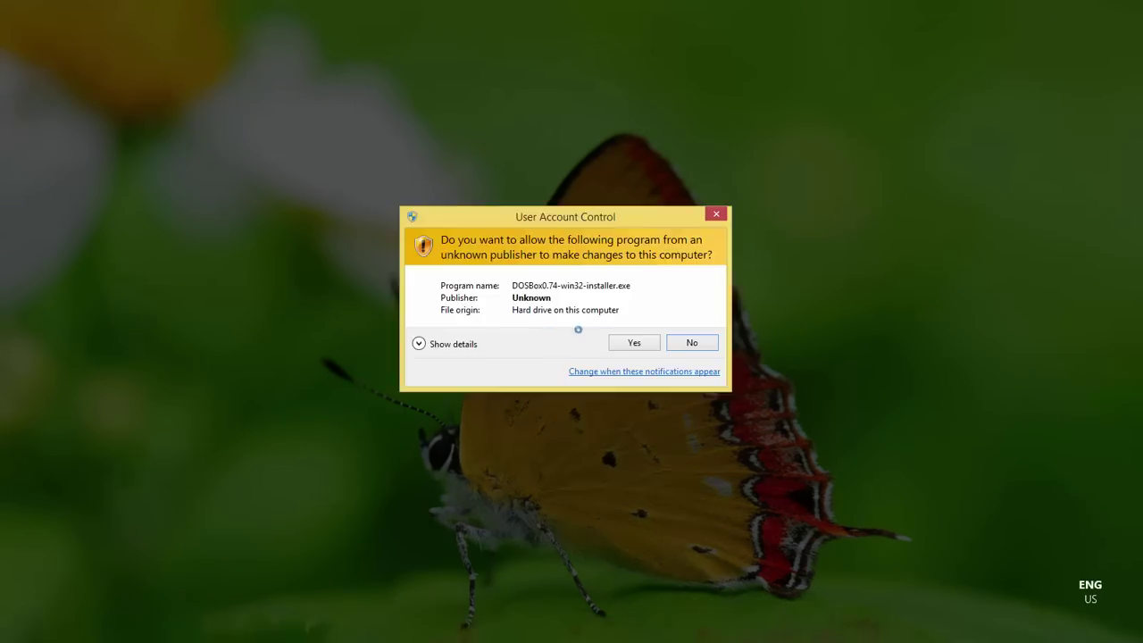
{"action": "left_click", "coordinate": [637, 339]}
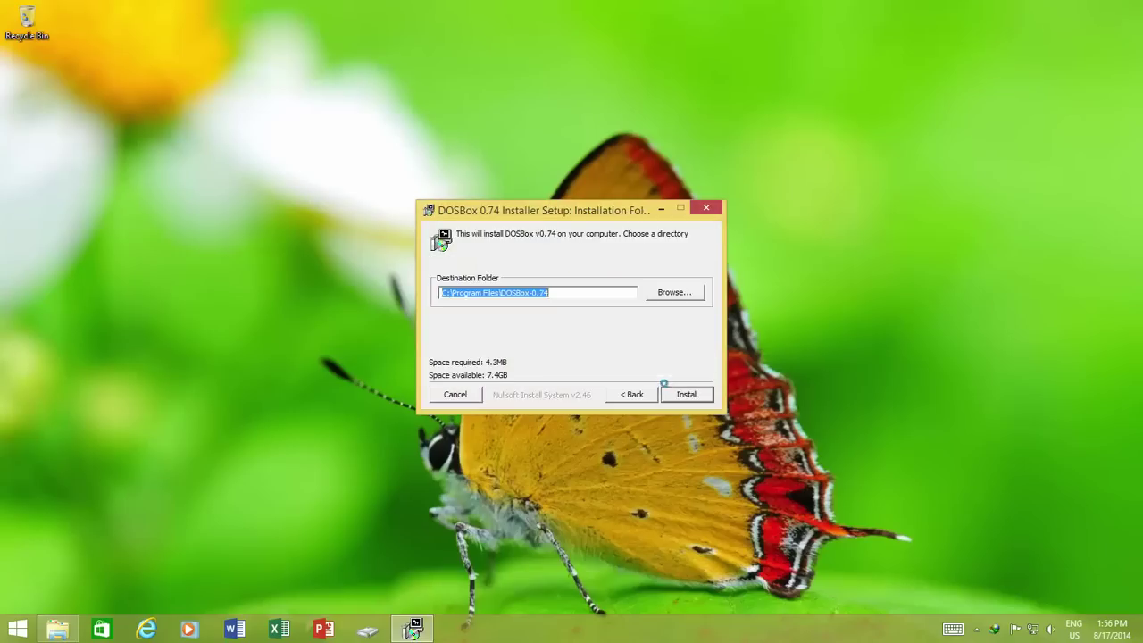
{"action": "left_click", "coordinate": [684, 393]}
{"action": "left_click", "coordinate": [684, 393]}
{"action": "double_click", "coordinate": [27, 80]}
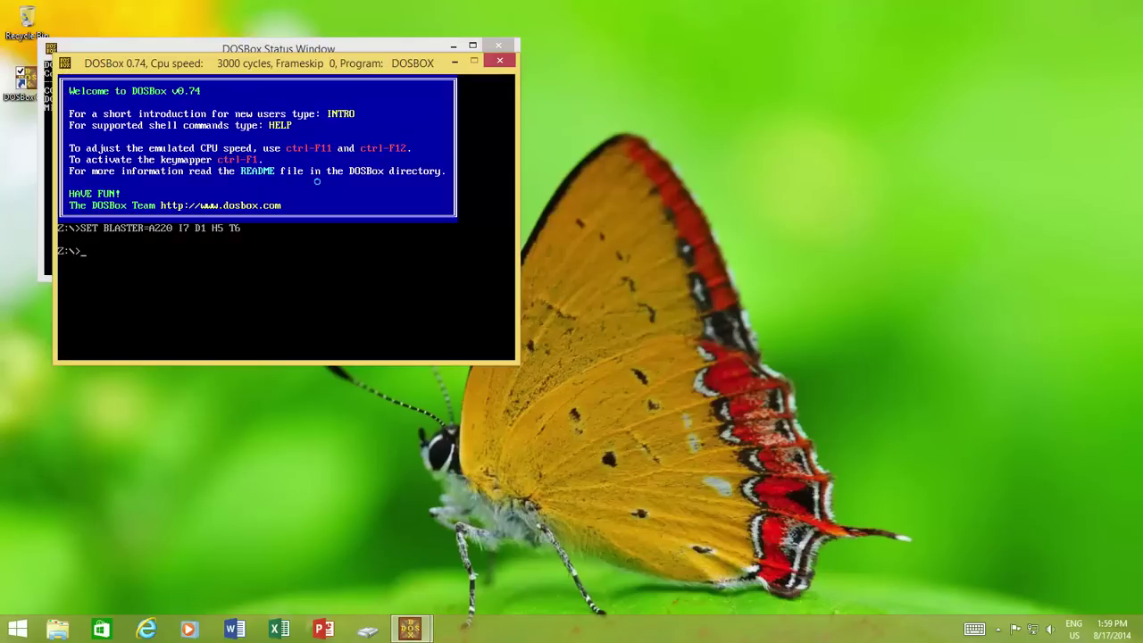
Switch to File Explorer, look through the Turbo\TC folder on Local Disk (C:) and return to the drive's root
{"action": "left_click", "coordinate": [57, 629]}
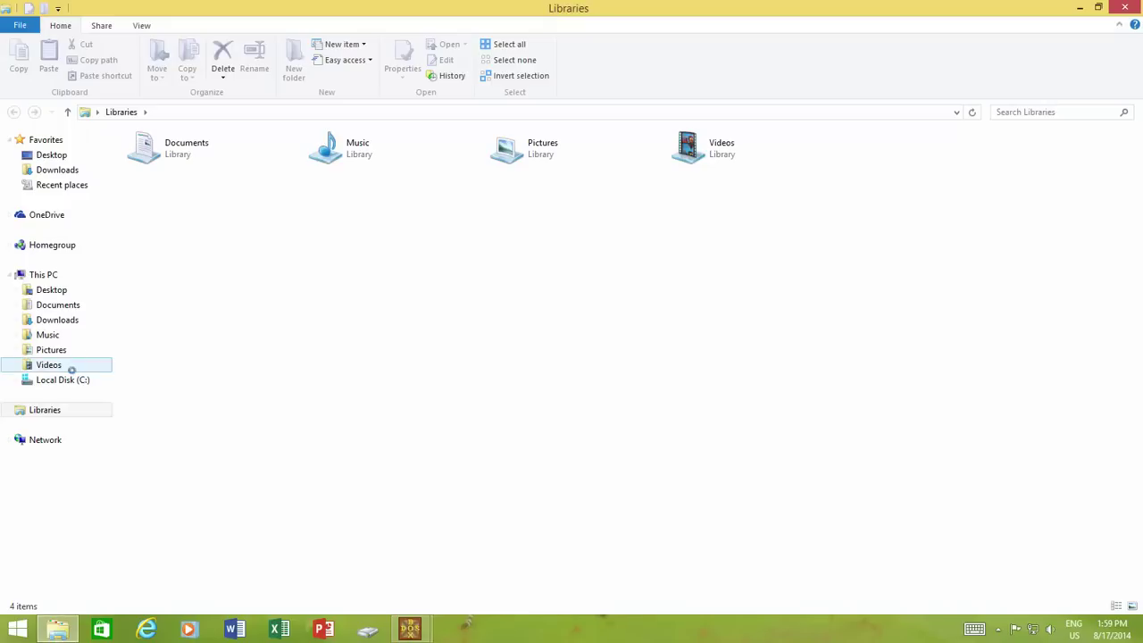
{"action": "left_click", "coordinate": [66, 375]}
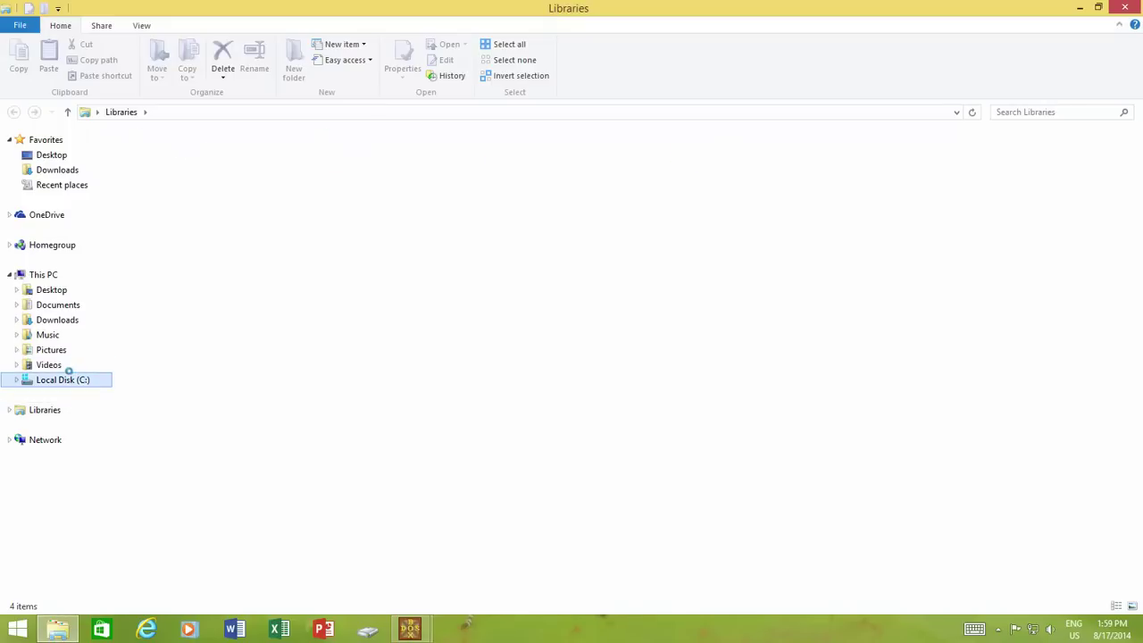
{"action": "left_click", "coordinate": [155, 198]}
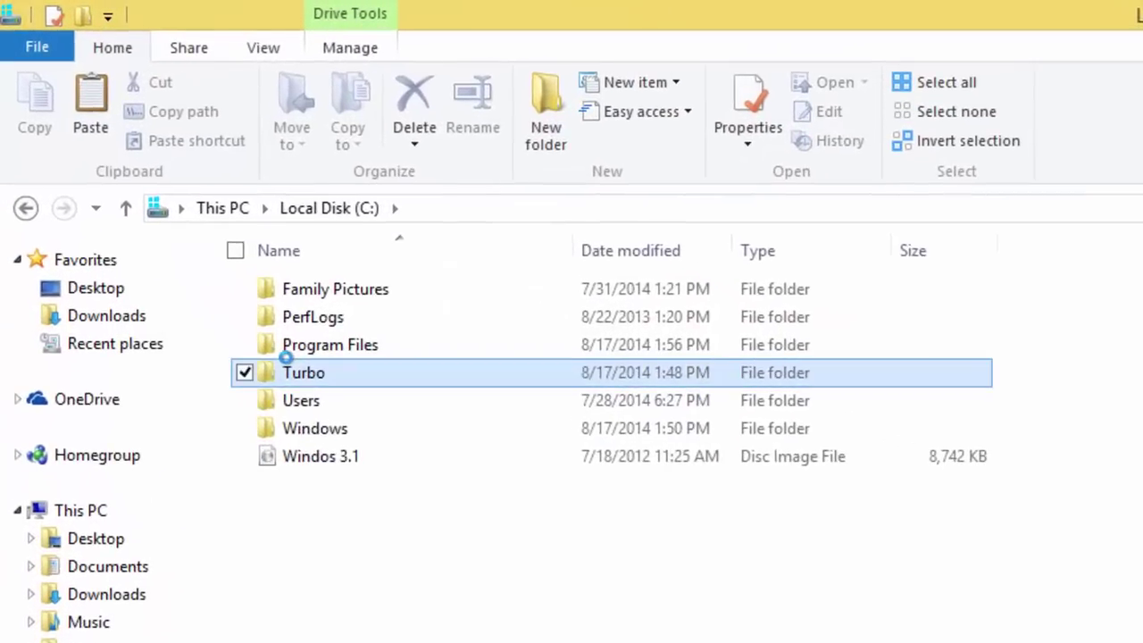
{"action": "double_click", "coordinate": [286, 357]}
{"action": "double_click", "coordinate": [290, 287]}
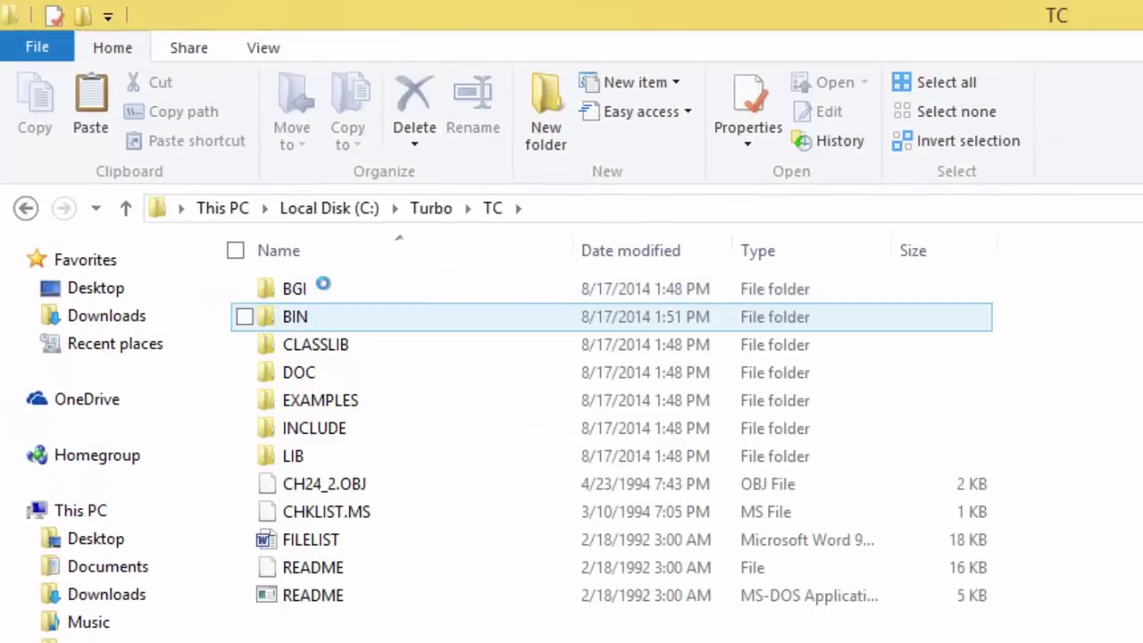
{"action": "left_click", "coordinate": [327, 207]}
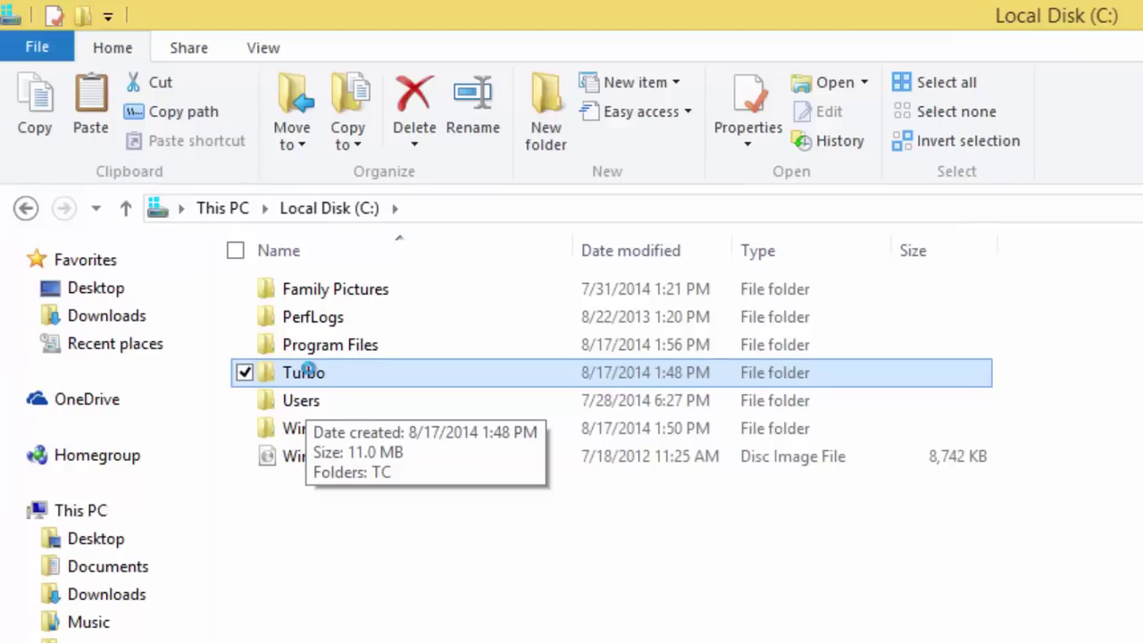
Switch to the DOSBox 0.74 window and mount c:\turbo as drive C
{"action": "mouse_move", "coordinate": [410, 629]}
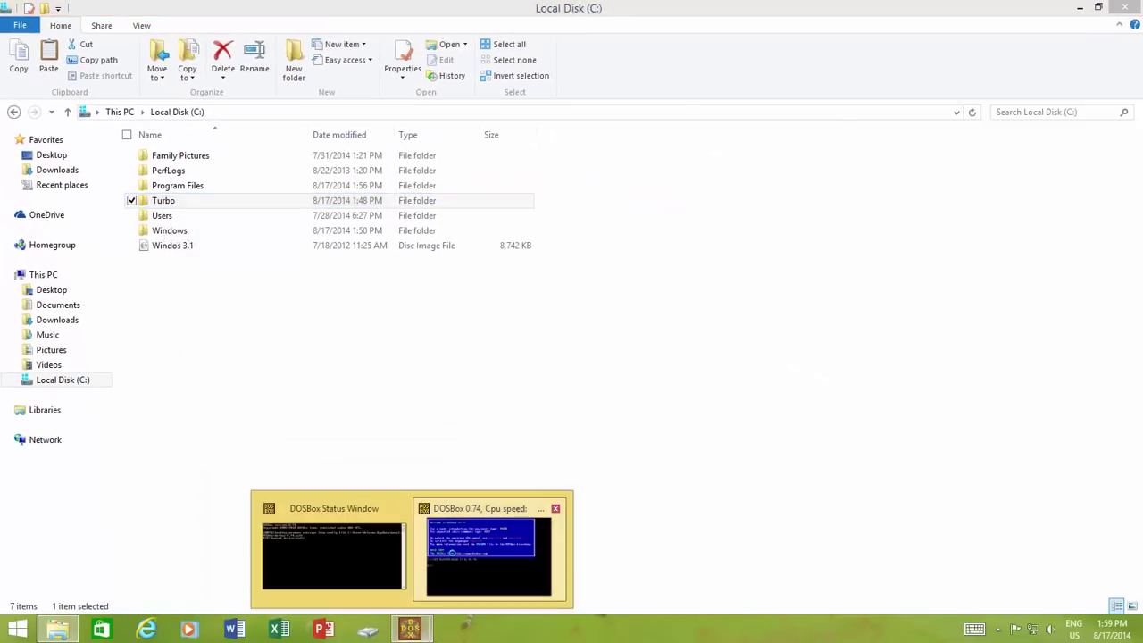
{"action": "left_click", "coordinate": [451, 508]}
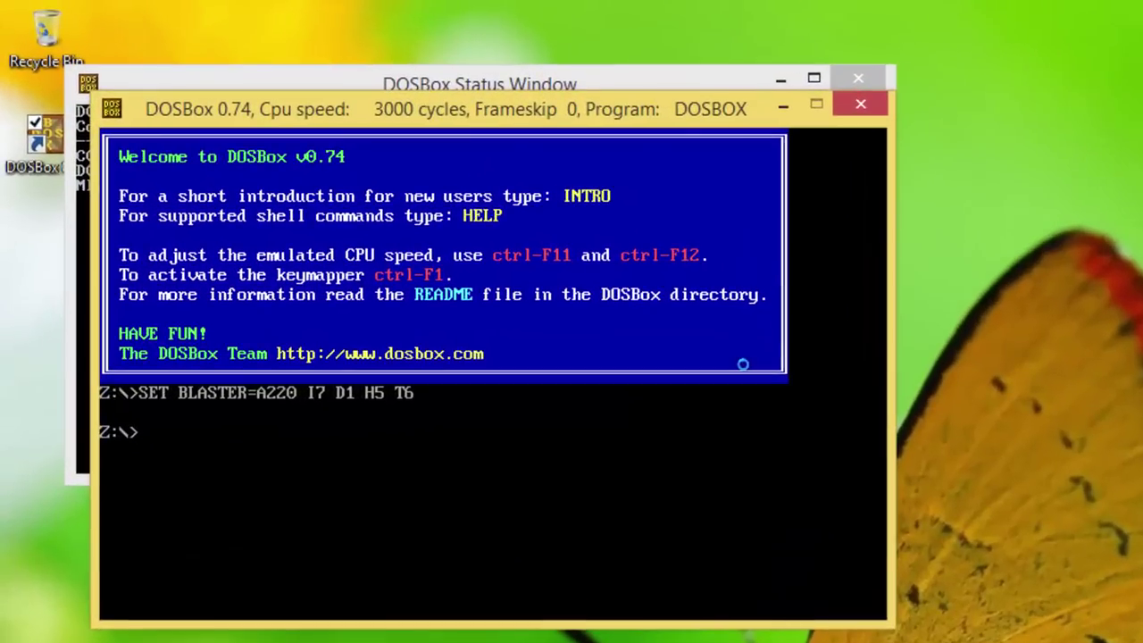
{"action": "type", "text": "mount c"}
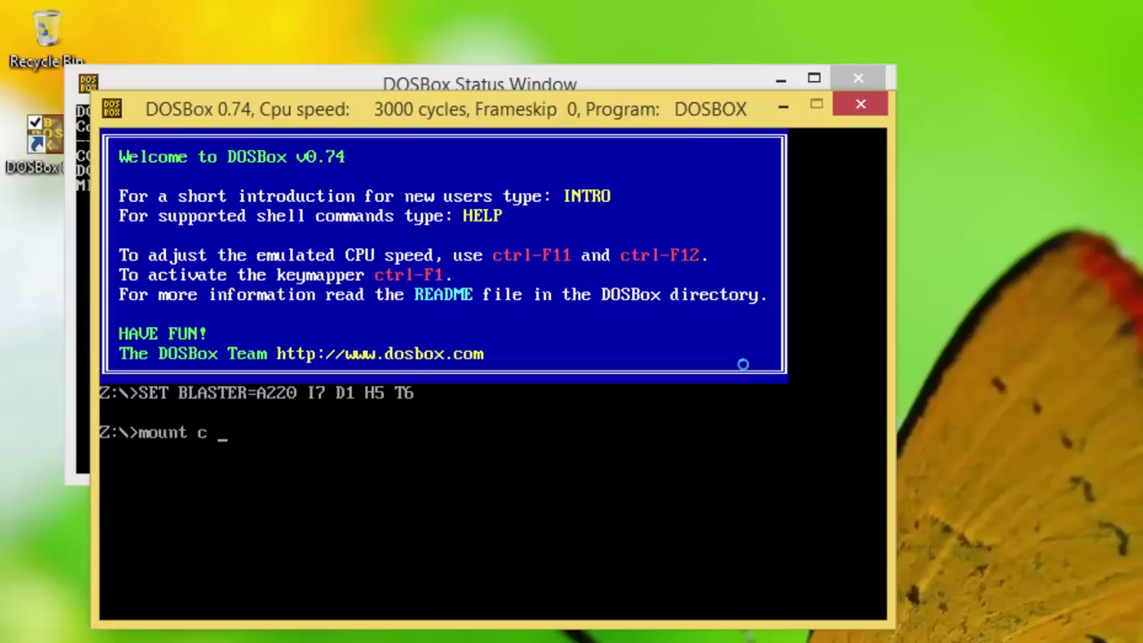
{"action": "type", "text": " c:\\turbo"}
{"action": "key", "text": "Return"}
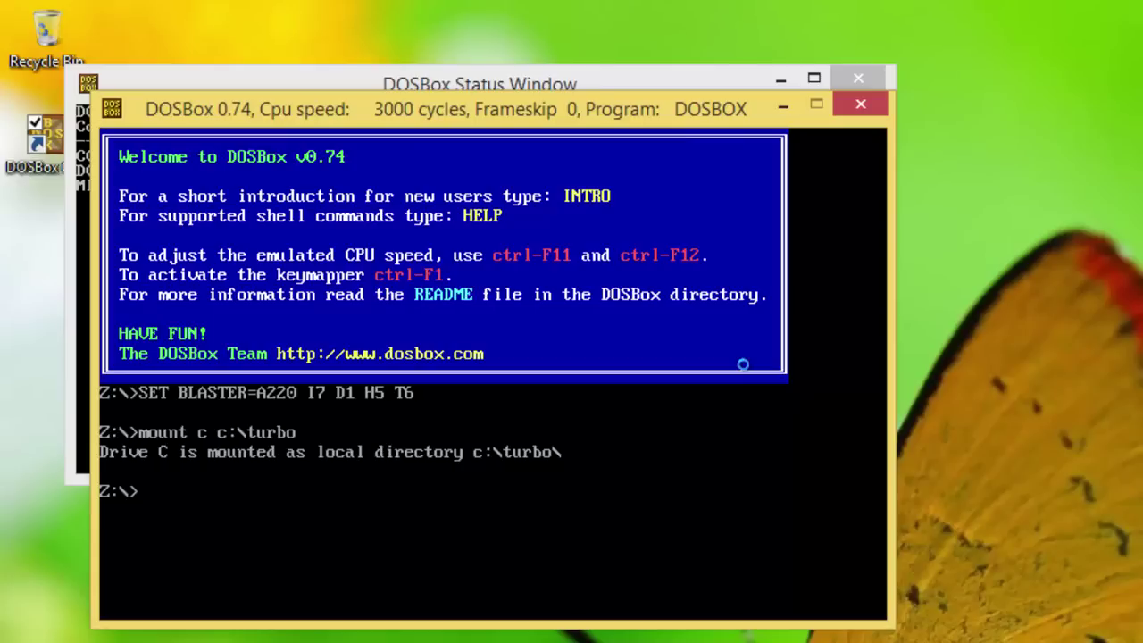
Change to the mounted C: drive and list its directory contents
{"action": "type", "text": "c:"}
{"action": "key", "text": "Return"}
{"action": "type", "text": "dir"}
{"action": "key", "text": "Return"}
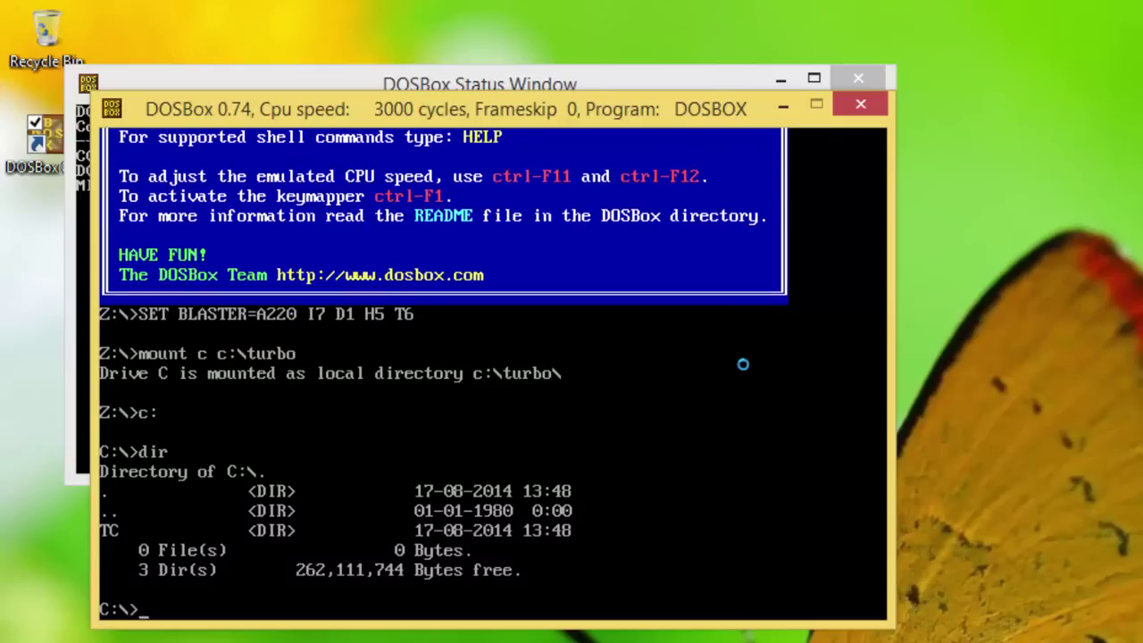
Change into the TC directory and its BIN subdirectory, and start the TC program
{"action": "type", "text": "cd tc"}
{"action": "key", "text": "Return"}
{"action": "type", "text": "cd bin"}
{"action": "key", "text": "Return"}
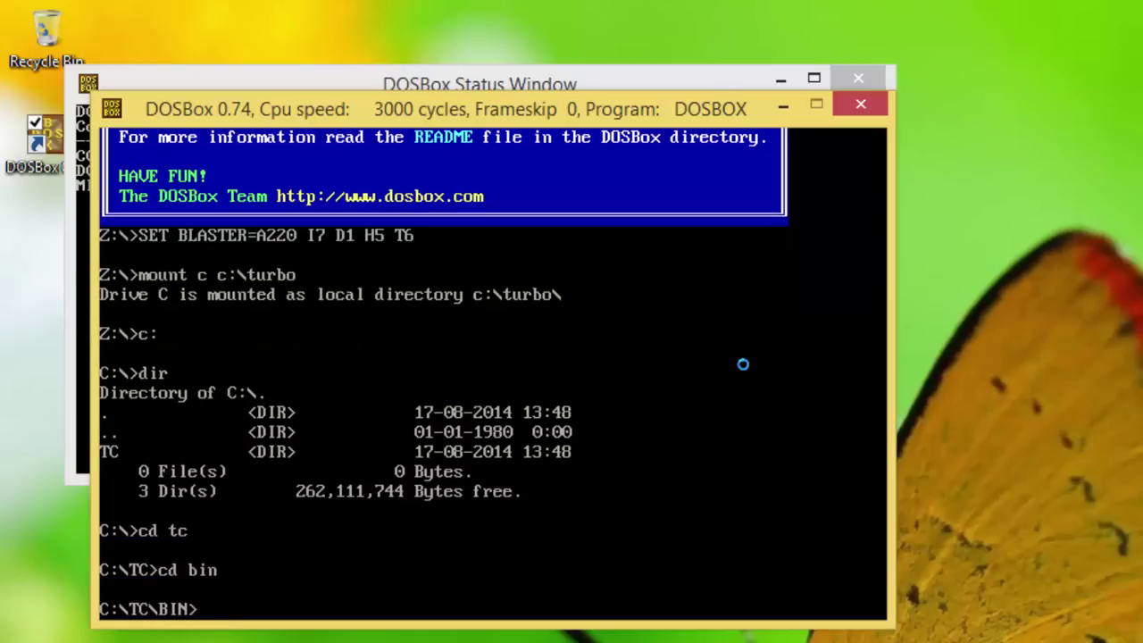
{"action": "type", "text": "c"}
{"action": "key", "text": "Return"}
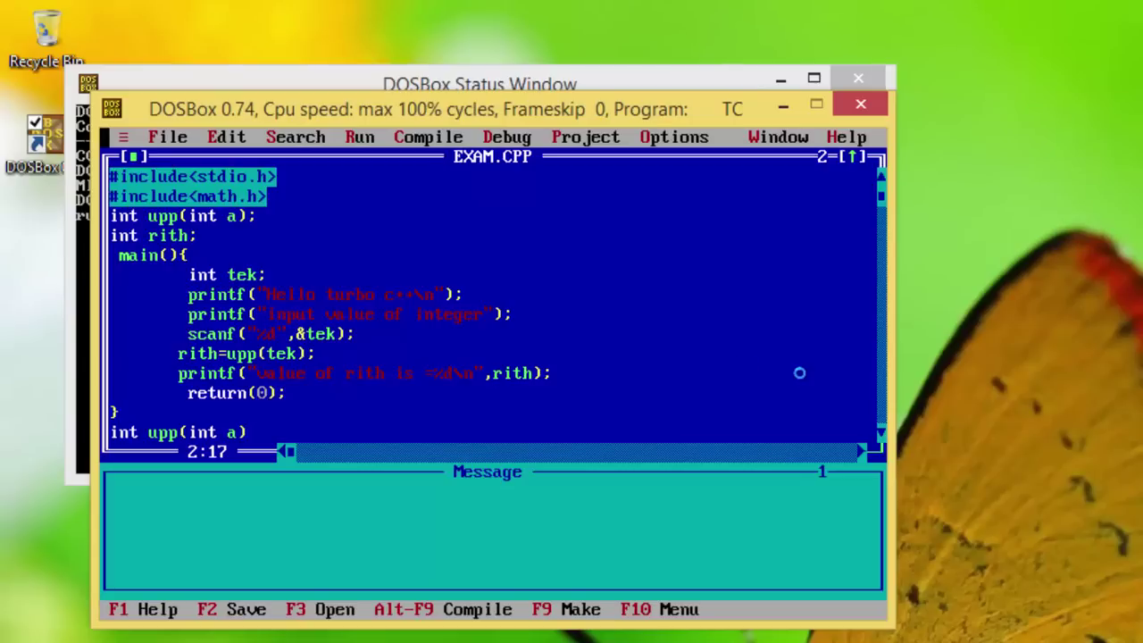
{"action": "left_click", "coordinate": [943, 433]}
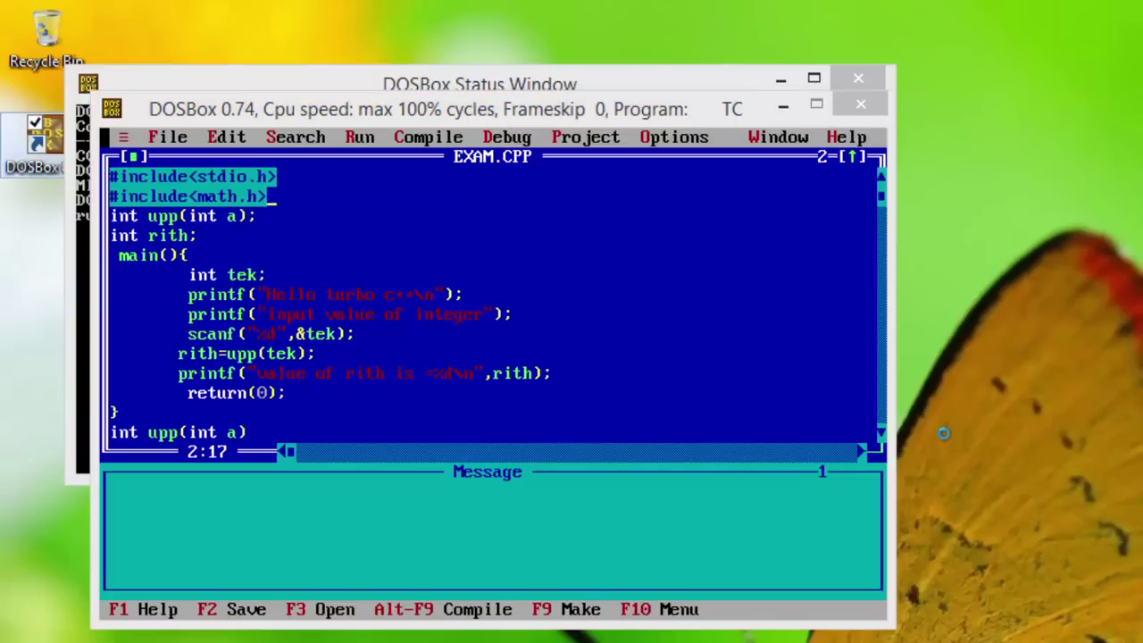